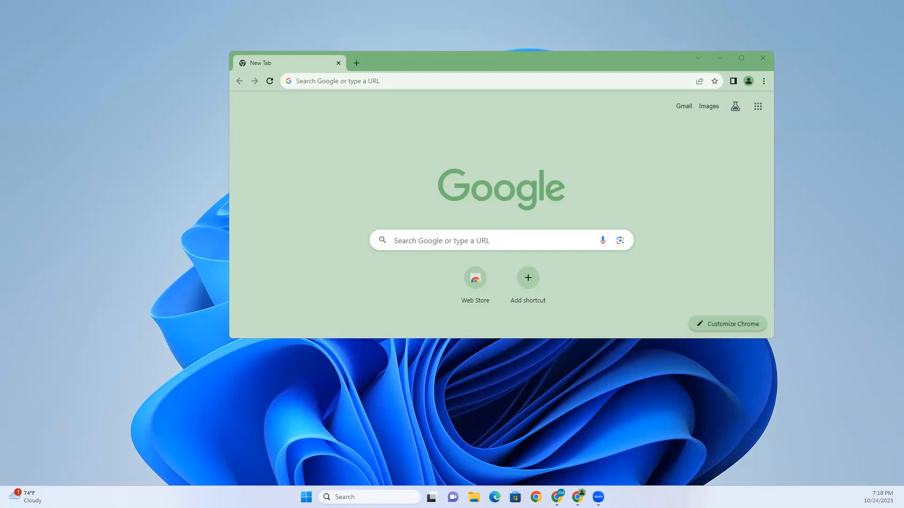
# Search the web for "download maven"
pyautogui.click(496, 58)
pyautogui.moveTo(502, 67); pyautogui.dragTo(462, 94)
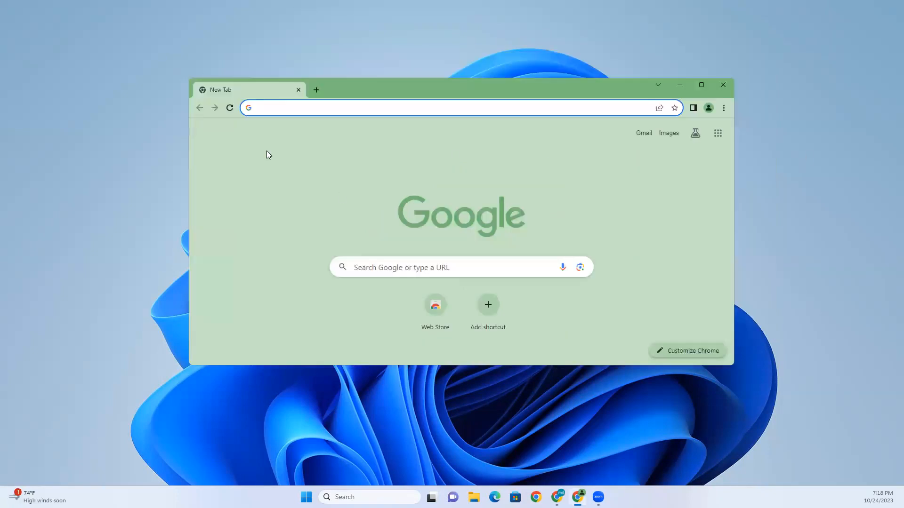
pyautogui.click(374, 109)
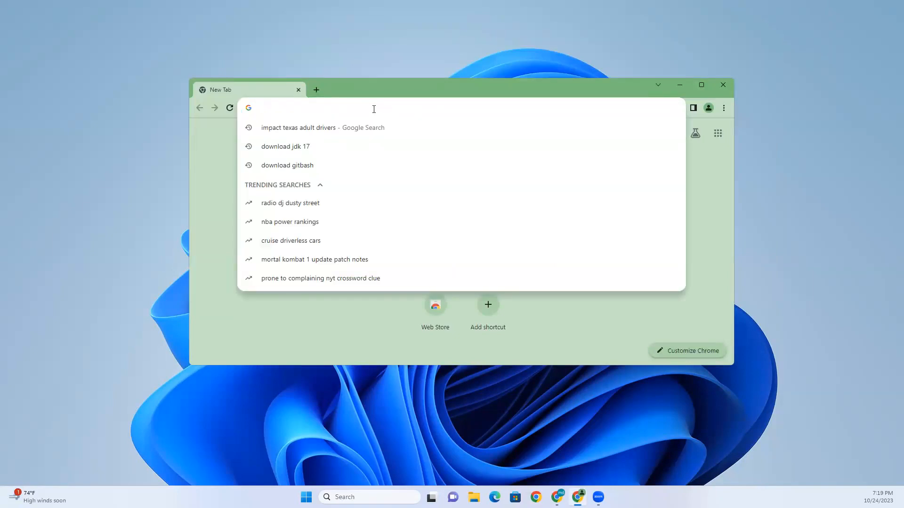
pyautogui.write('dp')
pyautogui.press('BackSpace')
pyautogui.write('ownload maven')
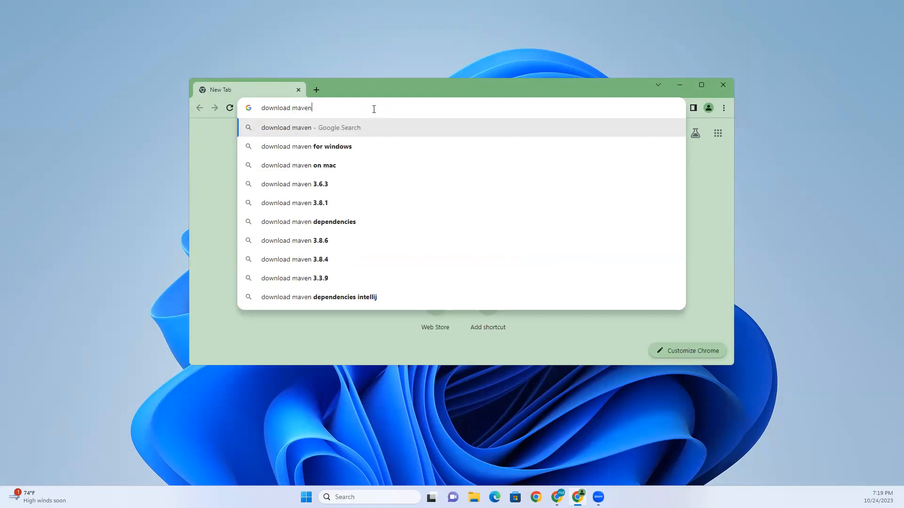
pyautogui.press('Return')
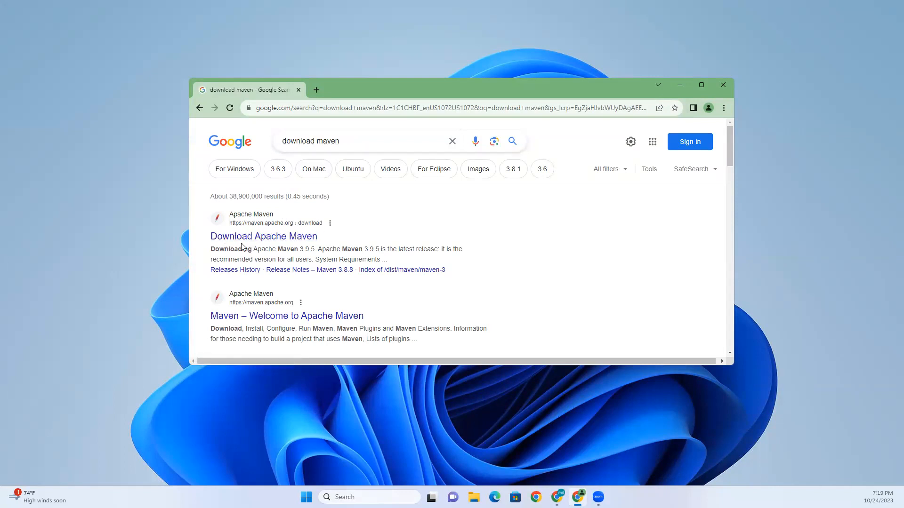
# Open the Download Apache Maven page and download the binary zip archive apache-maven-3.9.5-bin.zip
pyautogui.click(288, 239)
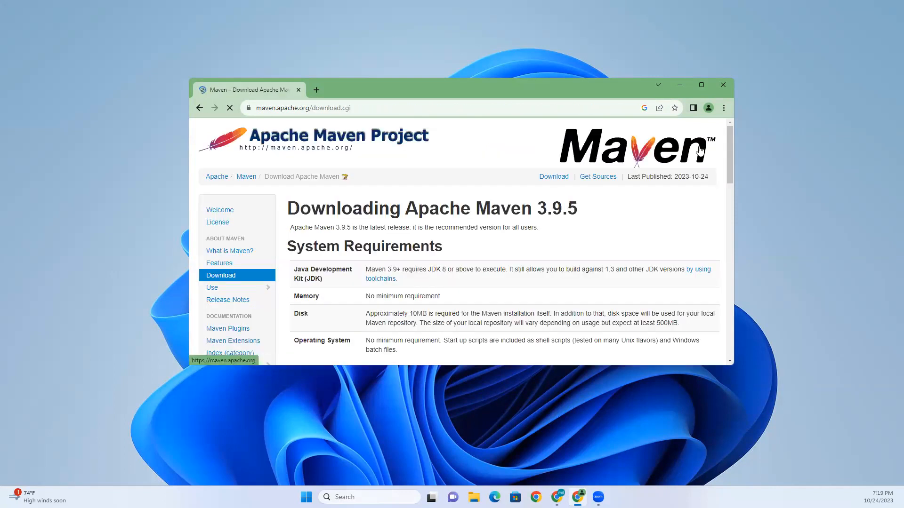
pyautogui.click(702, 87)
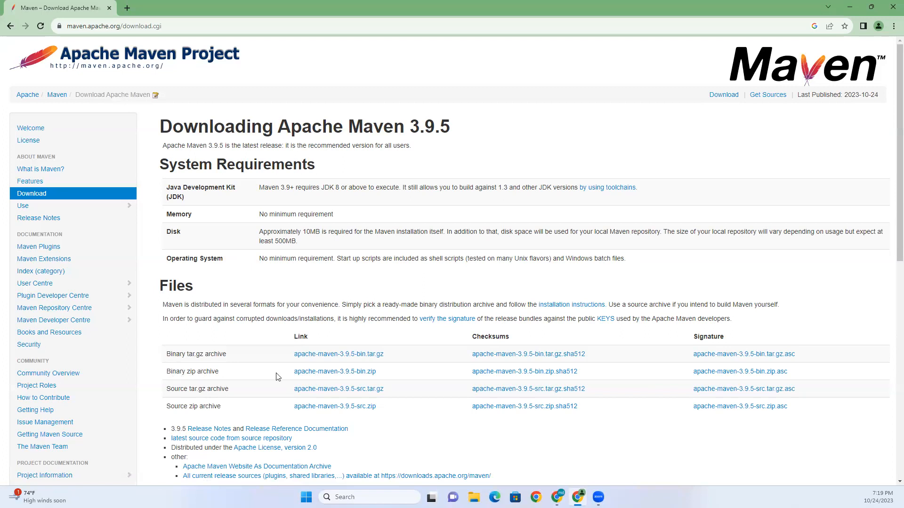
pyautogui.click(342, 372)
pyautogui.moveTo(862, 6)
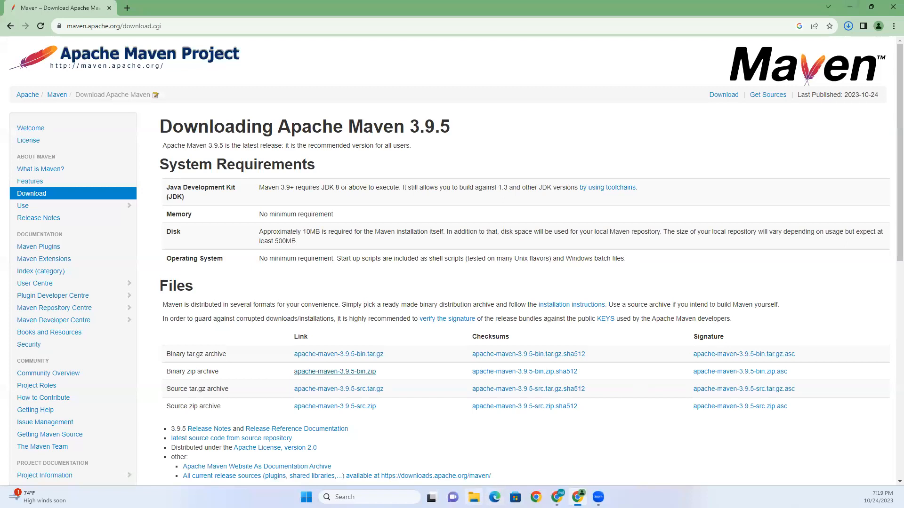
# Switch to File Explorer and start extracting the apache-maven-3.9.5-bin archive from the Downloads folder
pyautogui.click(473, 497)
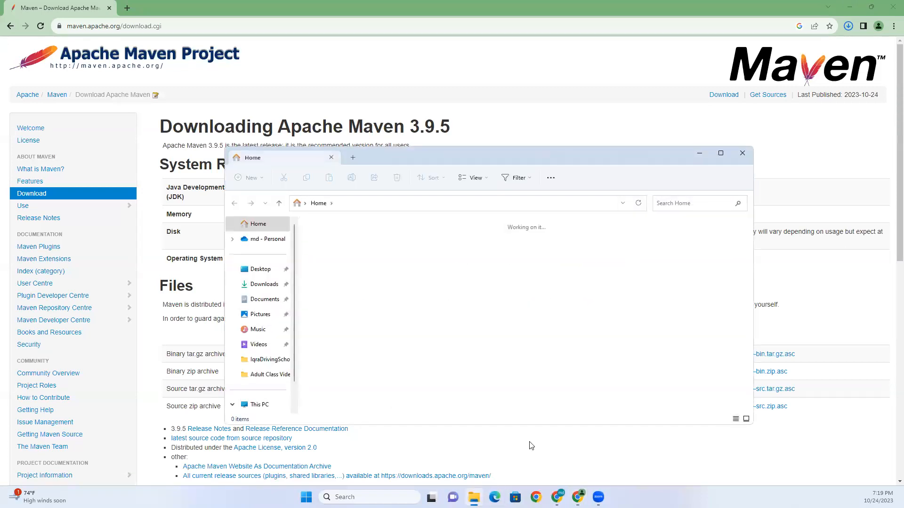
pyautogui.click(265, 284)
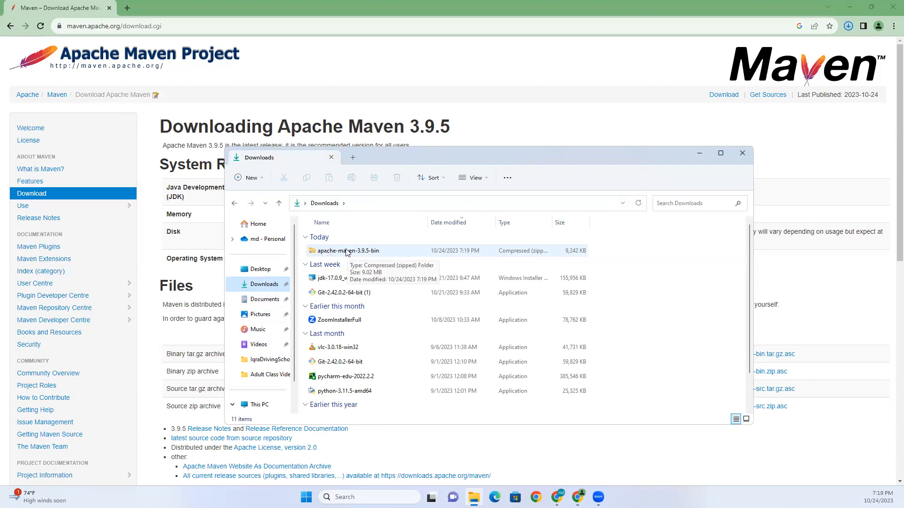
pyautogui.click(345, 252)
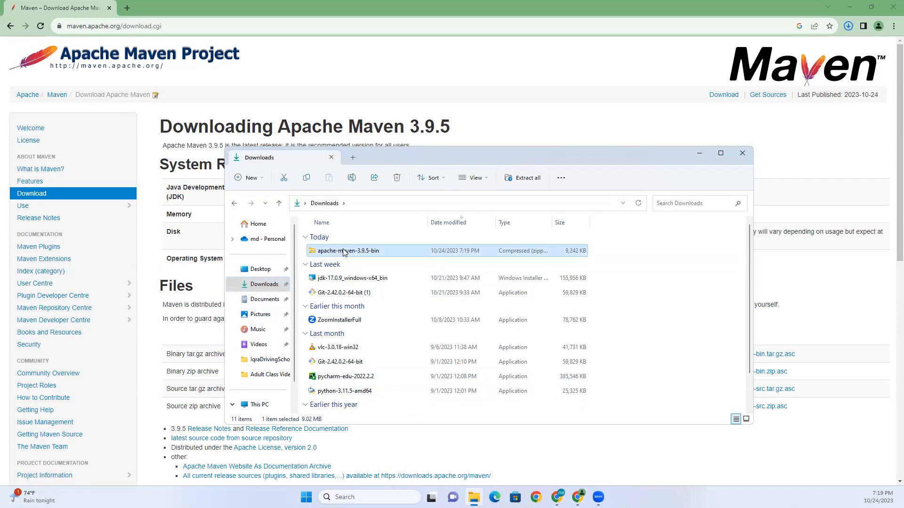
pyautogui.rightClick(345, 252)
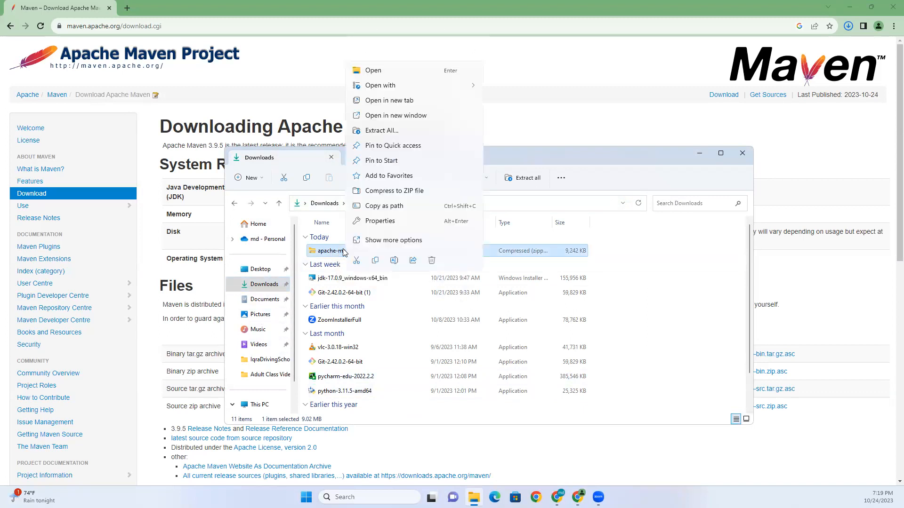
pyautogui.click(381, 131)
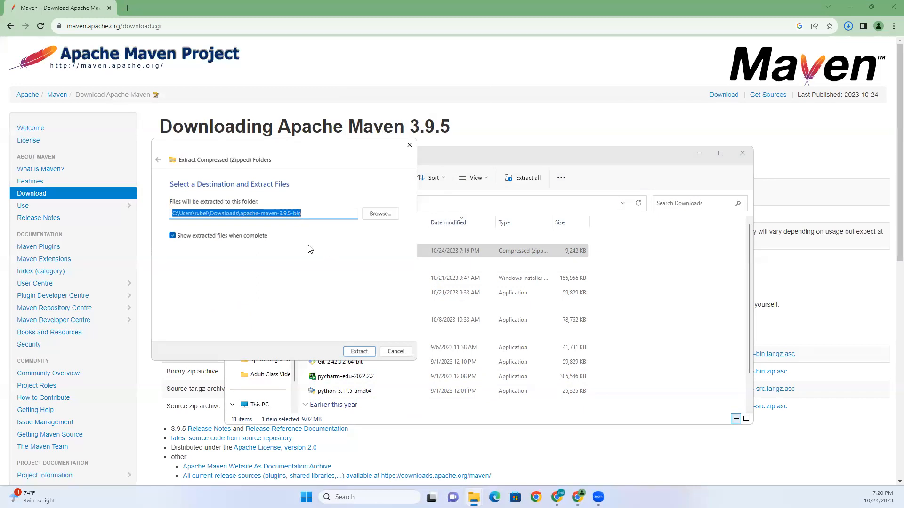
# Extract the Maven archive into C:\Program Files, granting administrator permission for the copy
pyautogui.click(377, 215)
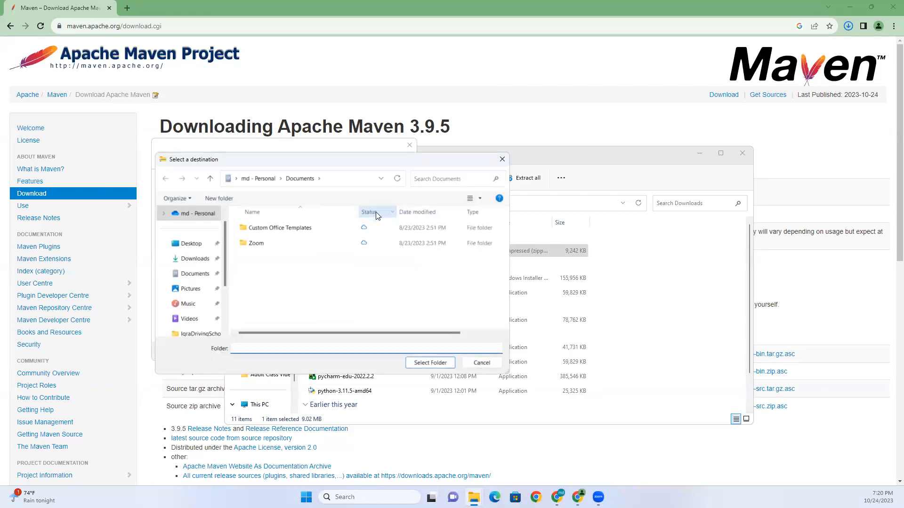
pyautogui.scroll(-3, 217, 275)
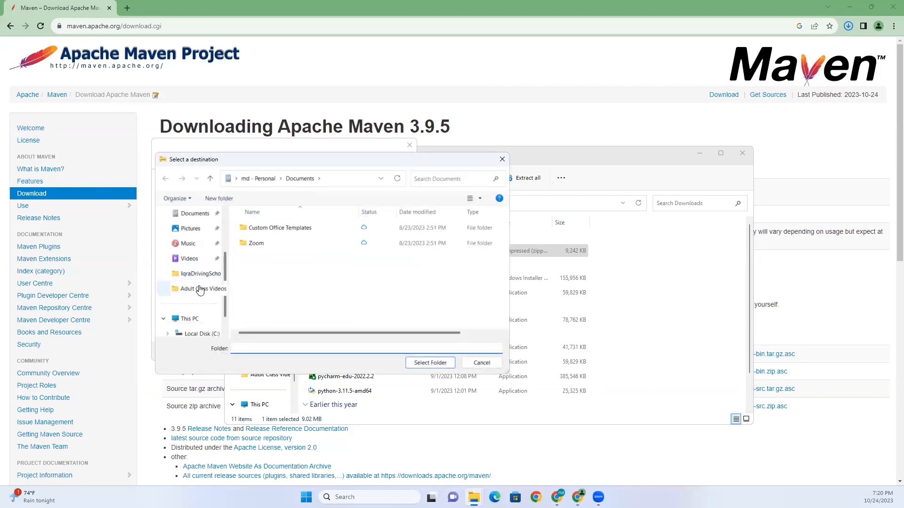
pyautogui.click(203, 336)
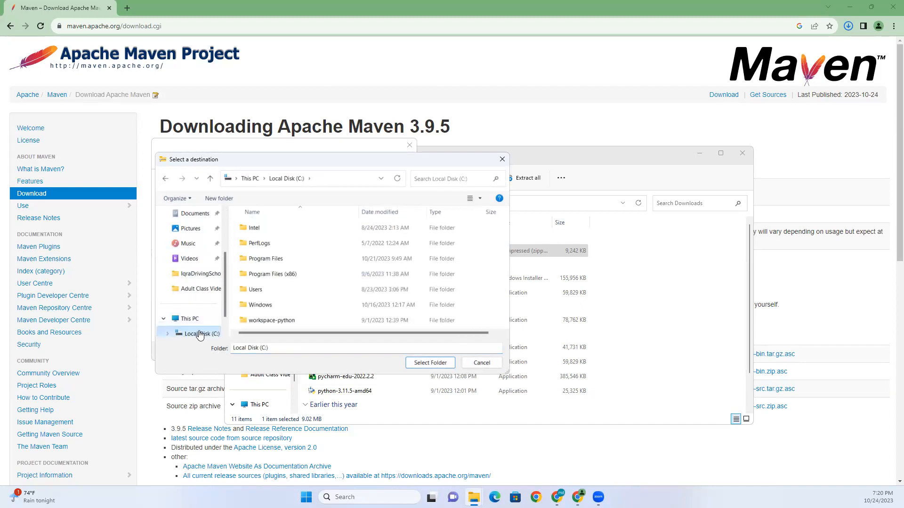
pyautogui.click(265, 261)
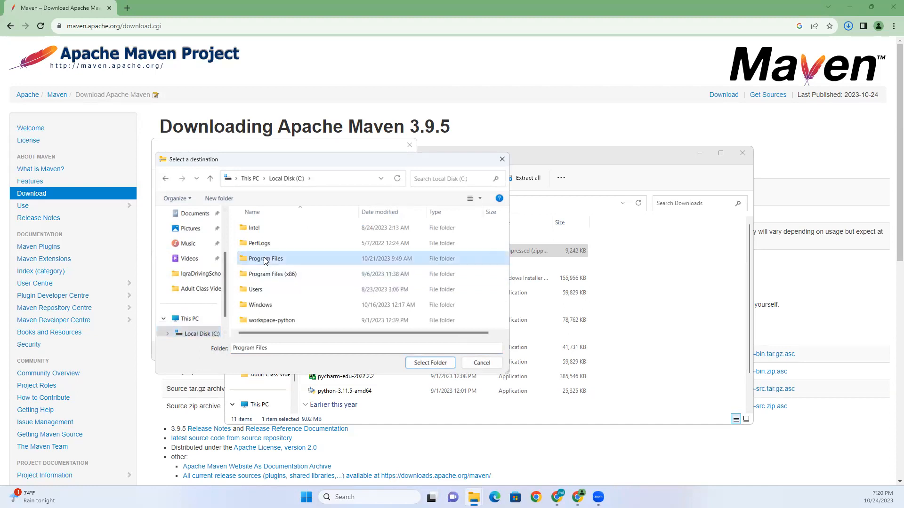
pyautogui.click(422, 360)
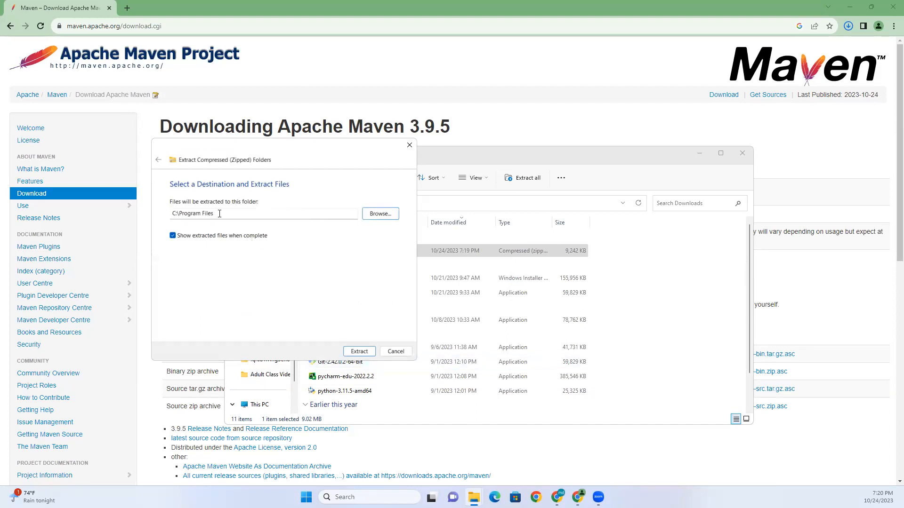
pyautogui.click(358, 351)
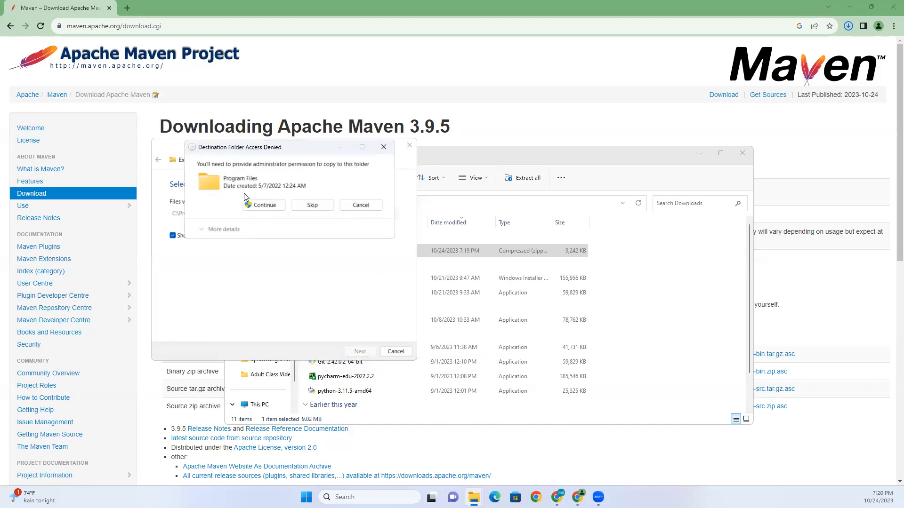
pyautogui.click(257, 206)
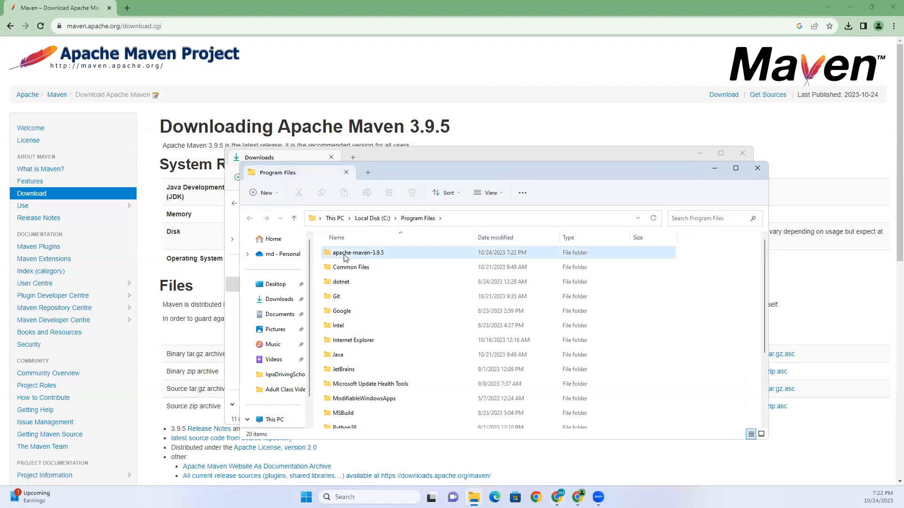
# Close the Program Files window, the browser and the Downloads window
pyautogui.moveTo(459, 170); pyautogui.dragTo(413, 107)
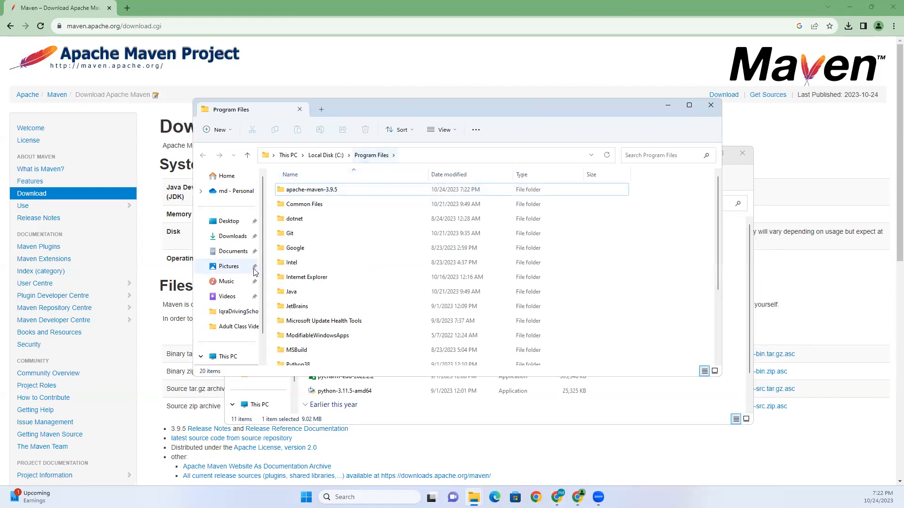
pyautogui.click(709, 107)
pyautogui.click(889, 4)
pyautogui.click(882, 11)
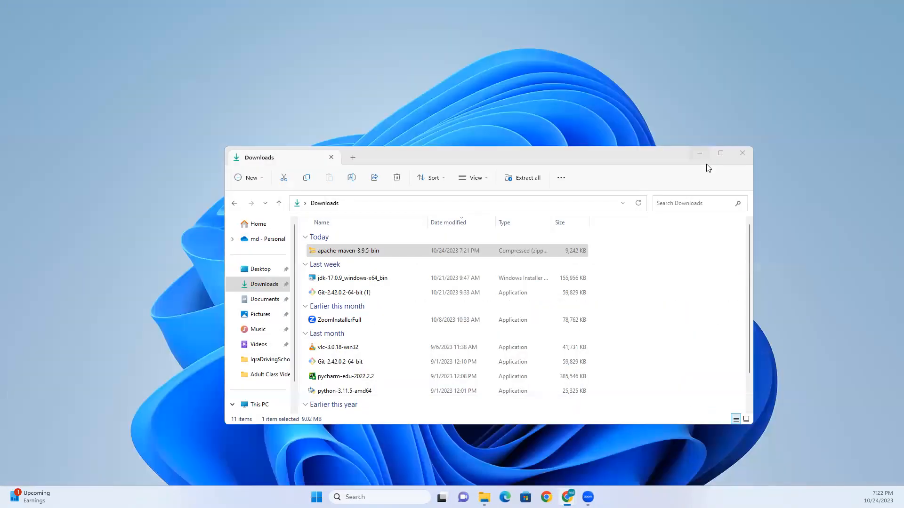
pyautogui.click(739, 153)
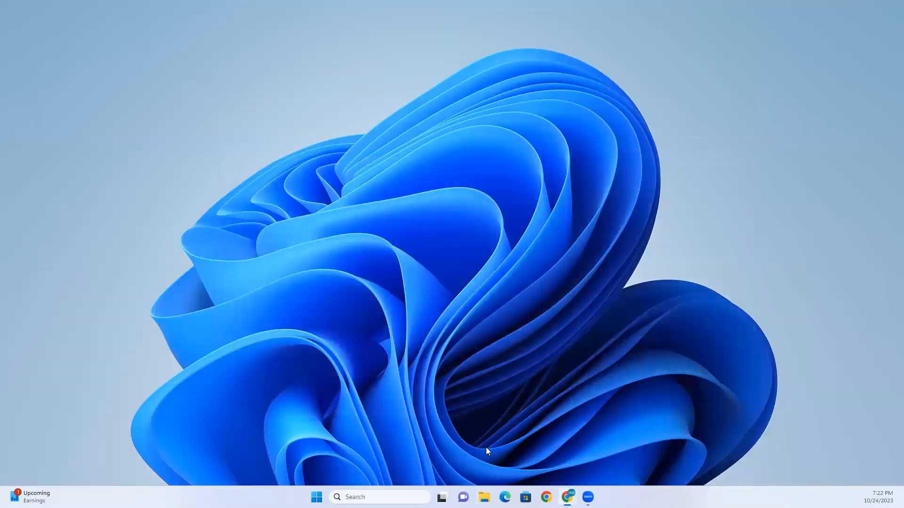
# Open the apache-maven-3.9.5 folder inside Program Files on Local Disk (C:) in a new File Explorer window
pyautogui.press('super+e')
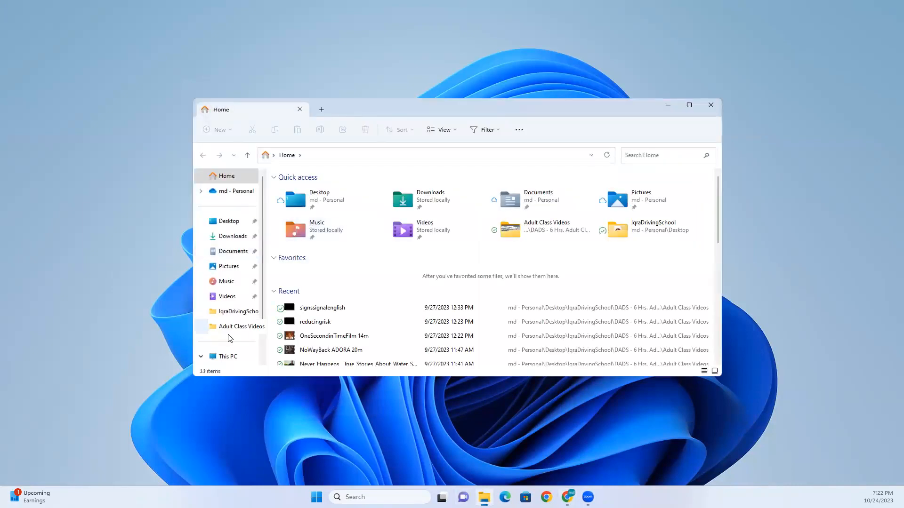
pyautogui.click(228, 356)
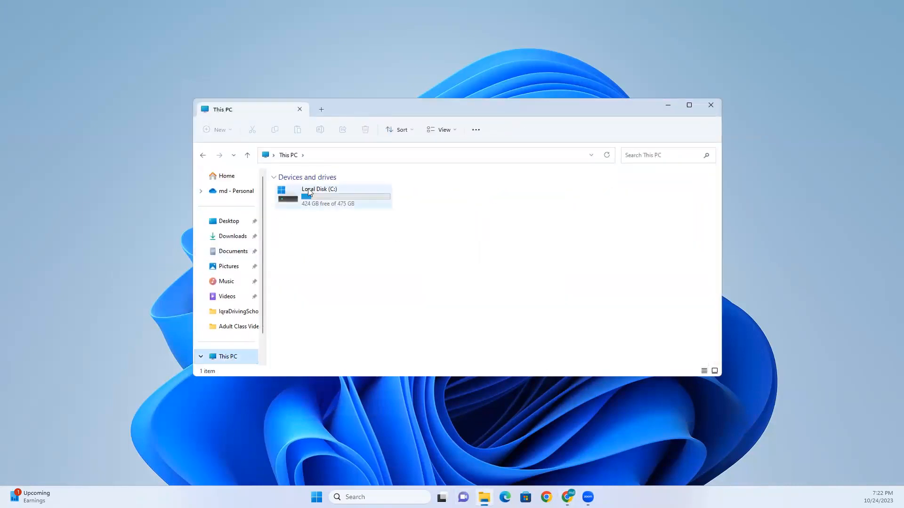
pyautogui.doubleClick(309, 193)
pyautogui.doubleClick(298, 220)
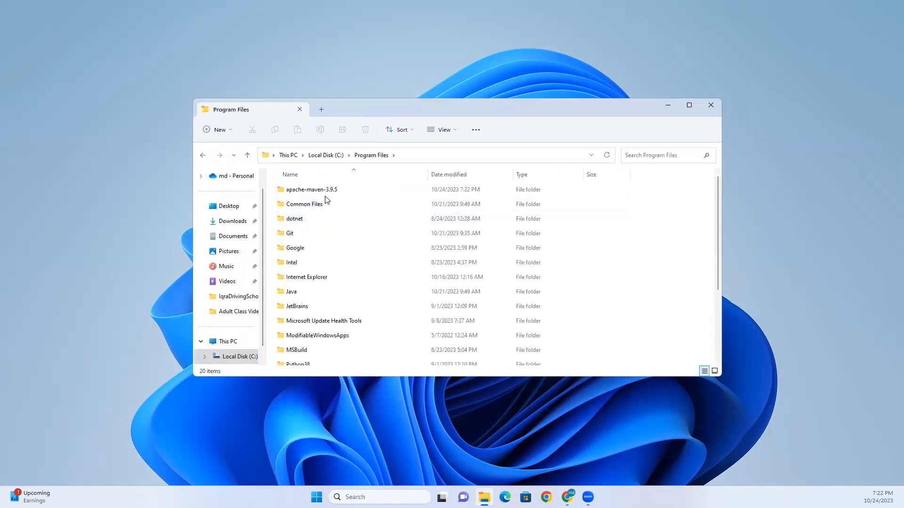
pyautogui.doubleClick(311, 190)
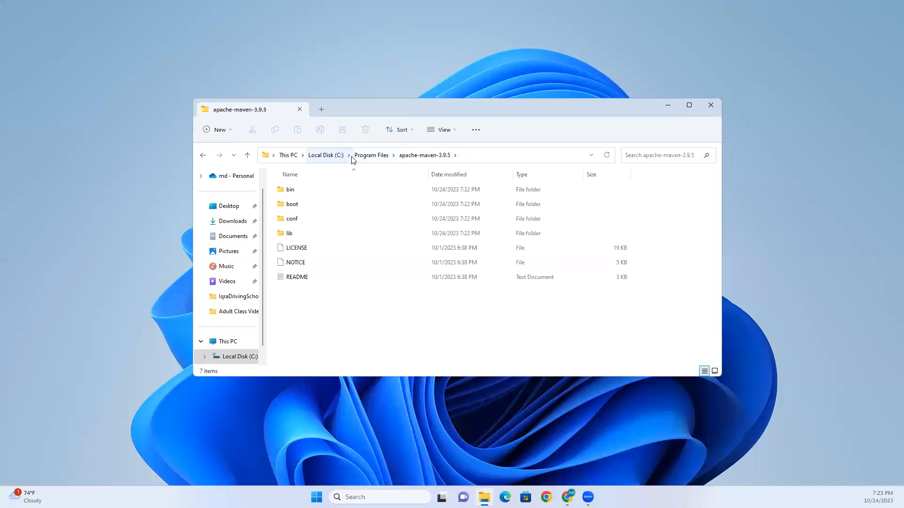
# Copy the full path of the apache-maven-3.9.5 folder
pyautogui.click(478, 155)
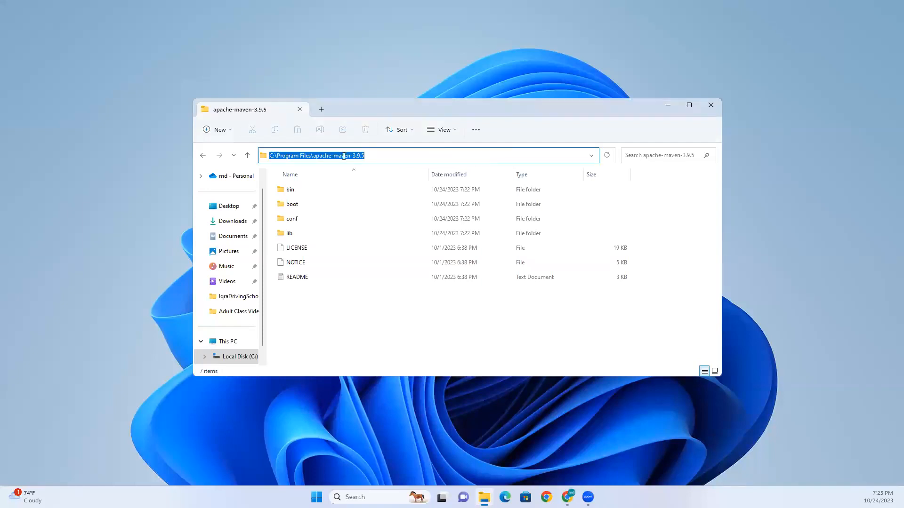
pyautogui.rightClick(343, 157)
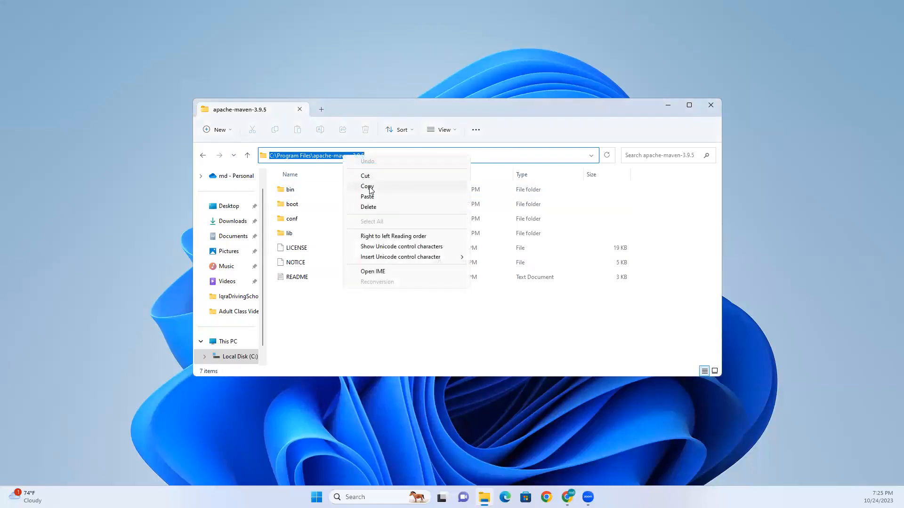
pyautogui.click(369, 186)
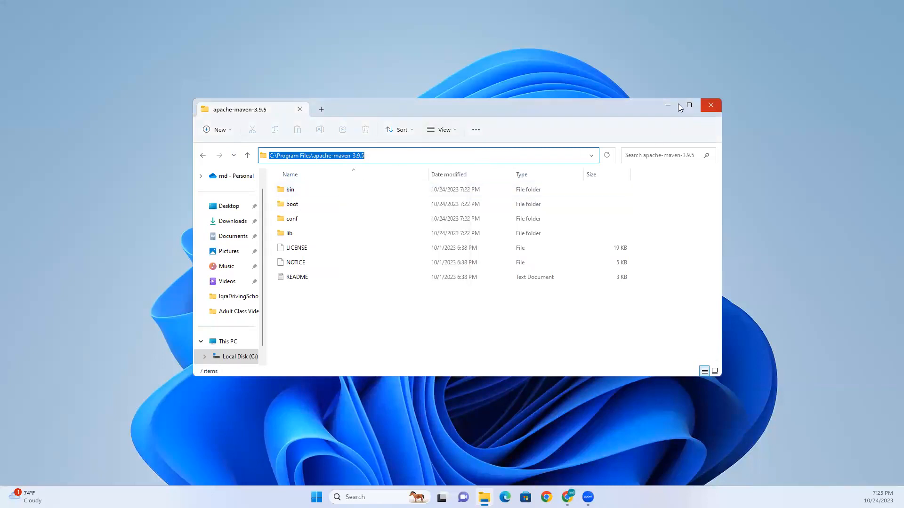
# Search Windows for the system environment variables settings and open the Environment Variables dialog
pyautogui.click(365, 494)
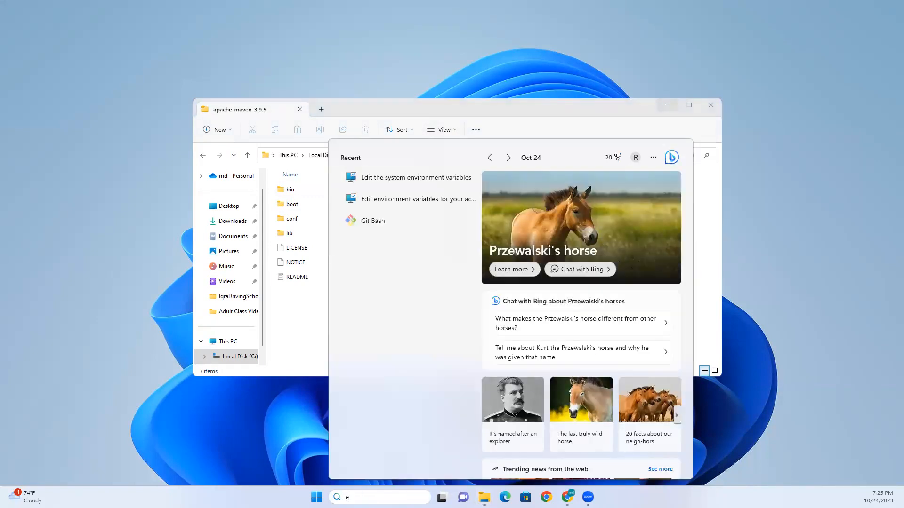
pyautogui.write('edit')
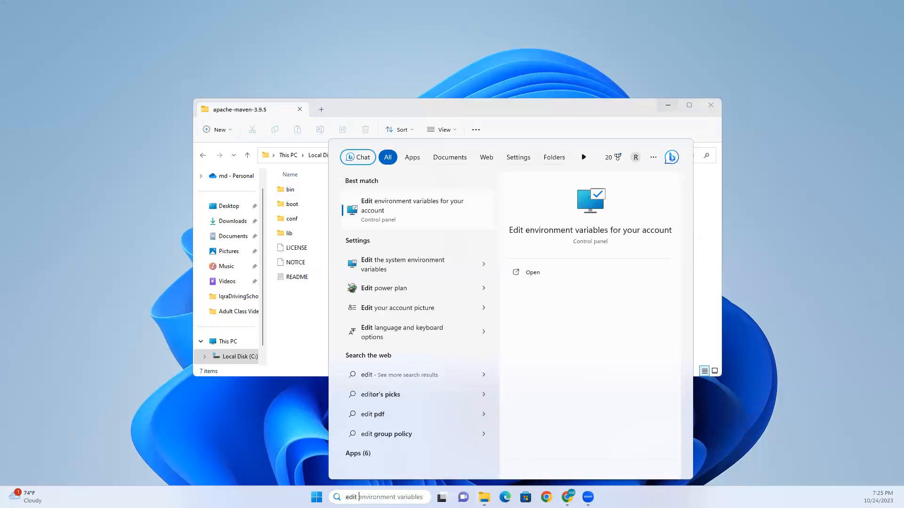
pyautogui.write(' system')
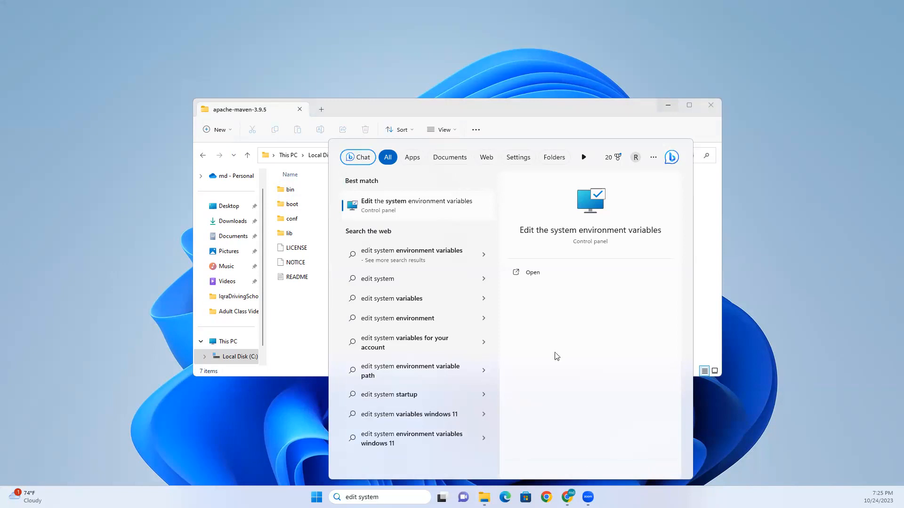
pyautogui.click(429, 207)
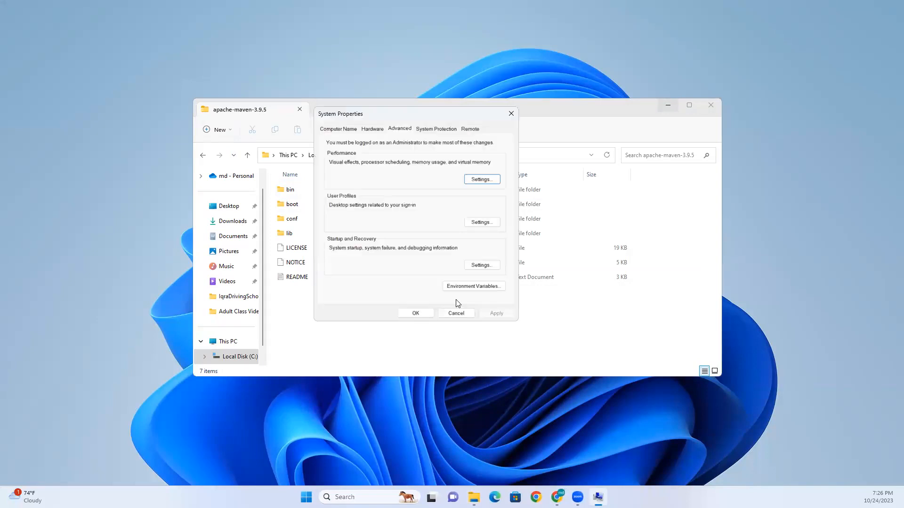
pyautogui.click(462, 285)
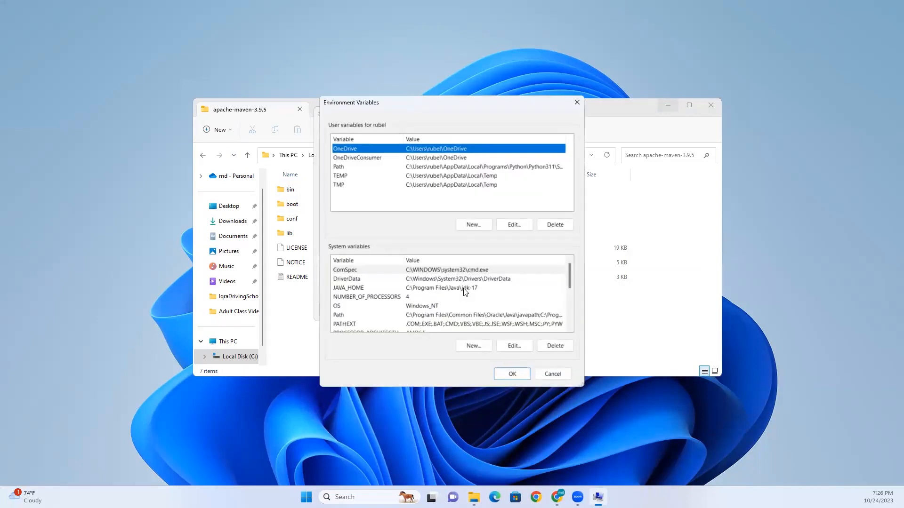
# Create a system variable named MAVEN_HOME with the copied value C:\Program Files\apache-maven-3.9.5
pyautogui.click(461, 346)
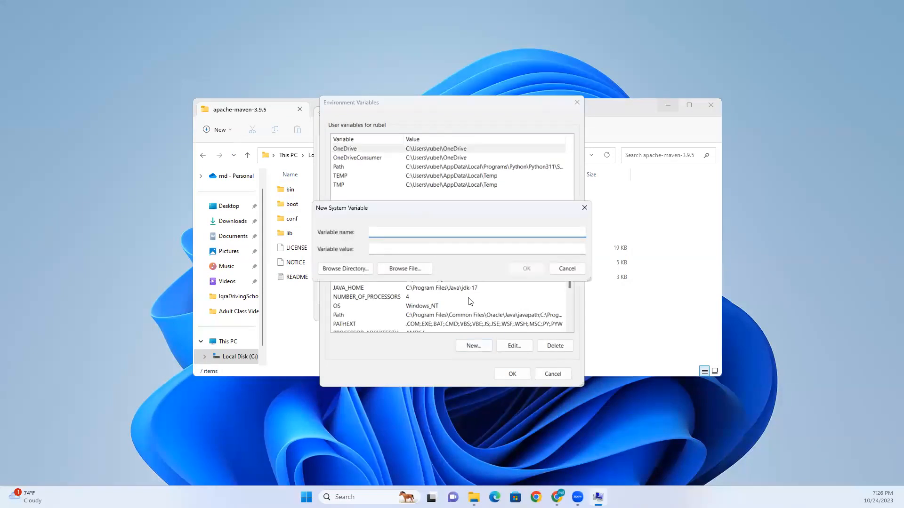
pyautogui.write('MAVEN_HOME')
pyautogui.click(392, 250)
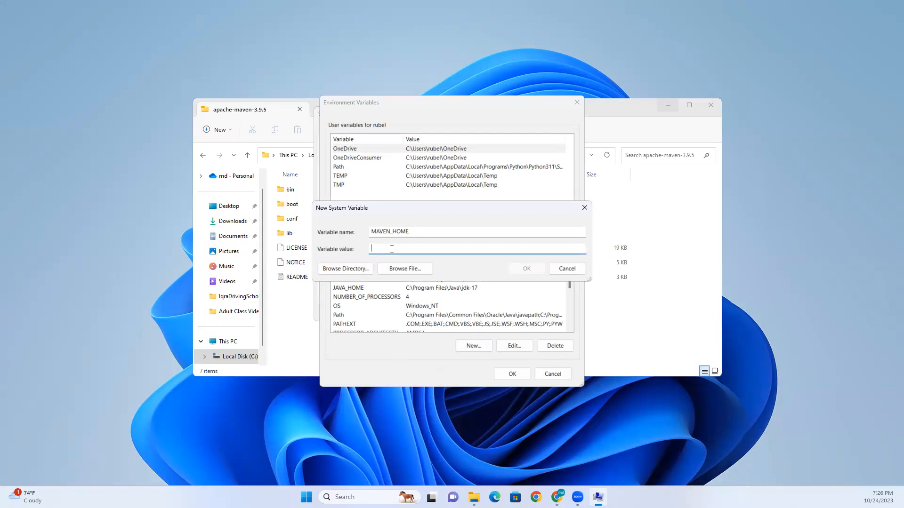
pyautogui.hotkey('ctrl', 'v')
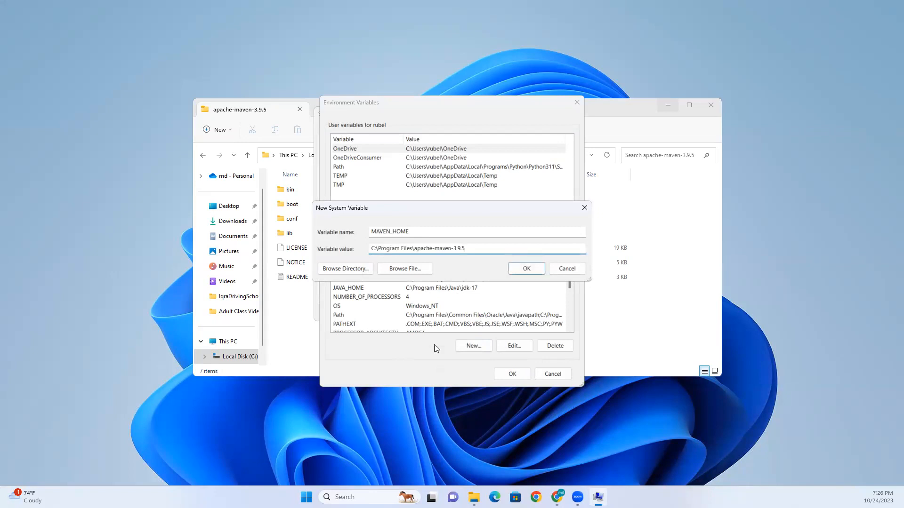
pyautogui.click(529, 268)
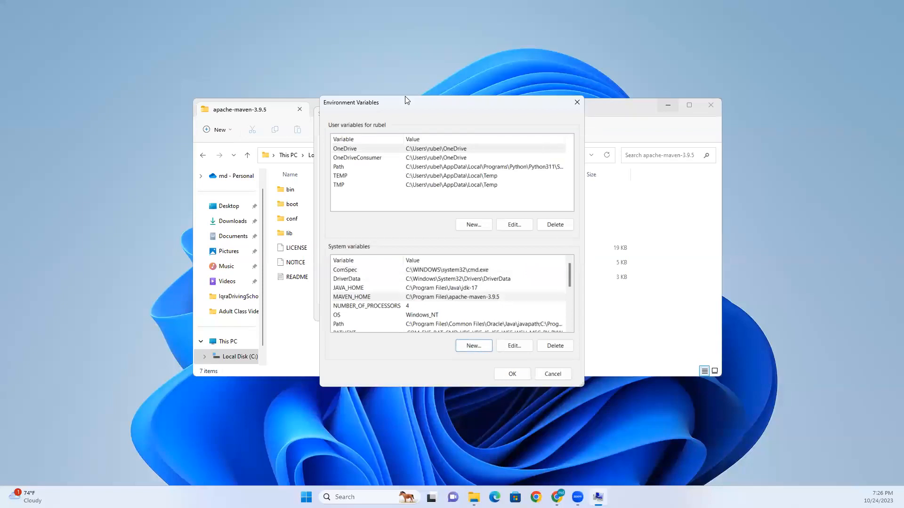
# Move the Environment Variables and File Explorer windows apart, open Maven's bin folder and copy its full path
pyautogui.moveTo(404, 97); pyautogui.dragTo(168, 82)
pyautogui.click(607, 106)
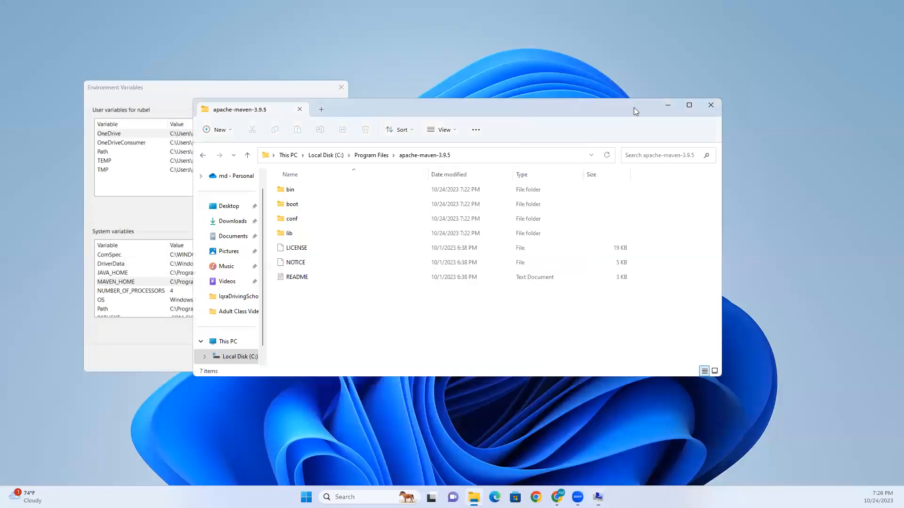
pyautogui.moveTo(686, 108); pyautogui.dragTo(794, 111)
pyautogui.doubleClick(406, 197)
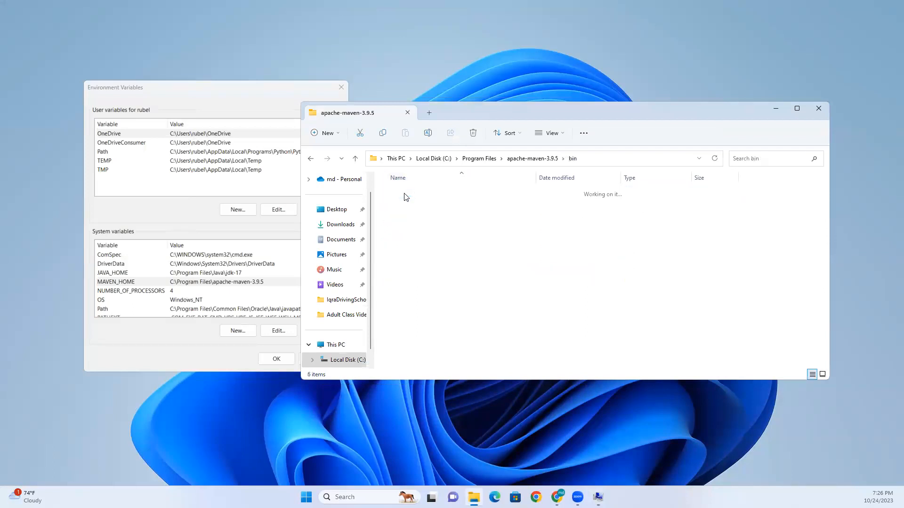
pyautogui.click(607, 159)
pyautogui.rightClick(483, 160)
pyautogui.click(505, 193)
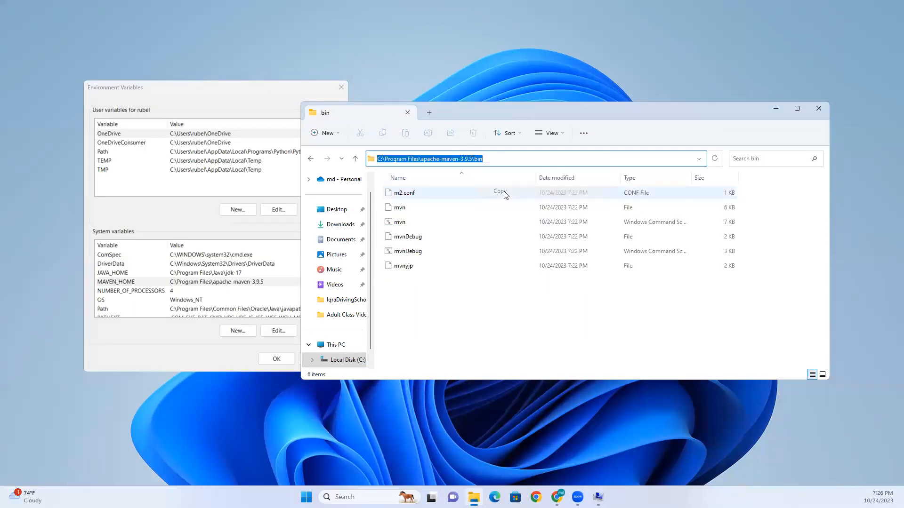
# Add the copied C:\Program Files\apache-maven-3.9.5\bin as a new entry in the system Path variable
pyautogui.click(144, 337)
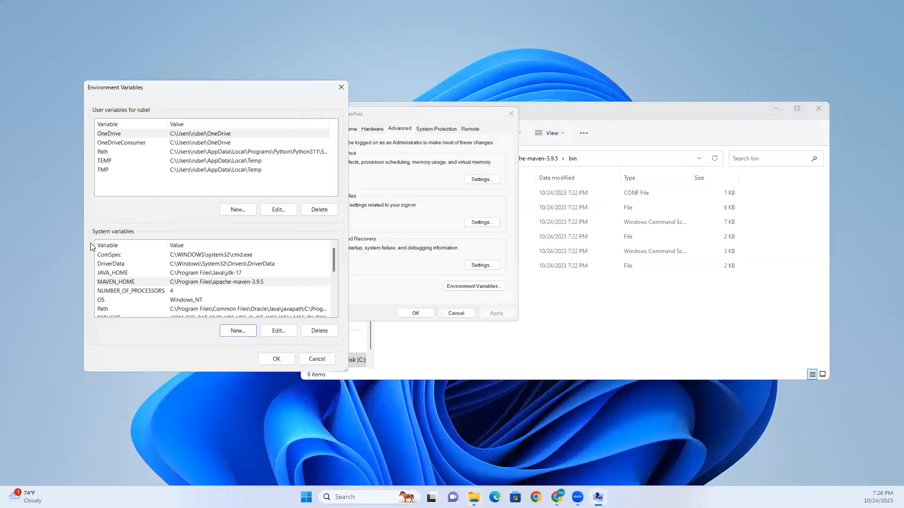
pyautogui.click(278, 330)
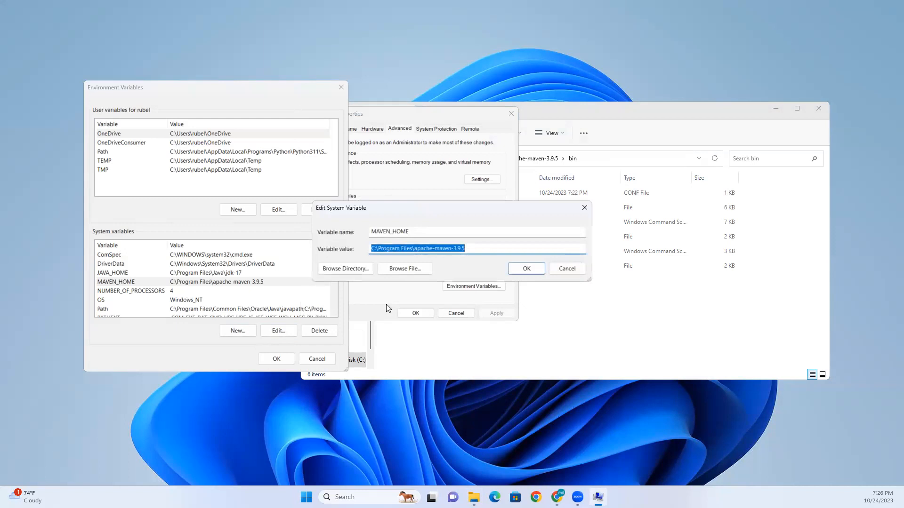
pyautogui.click(566, 268)
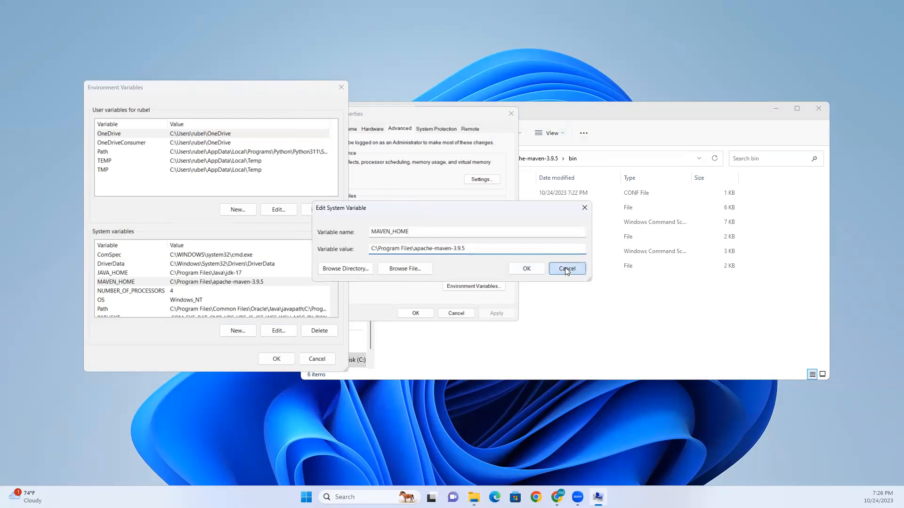
pyautogui.click(105, 310)
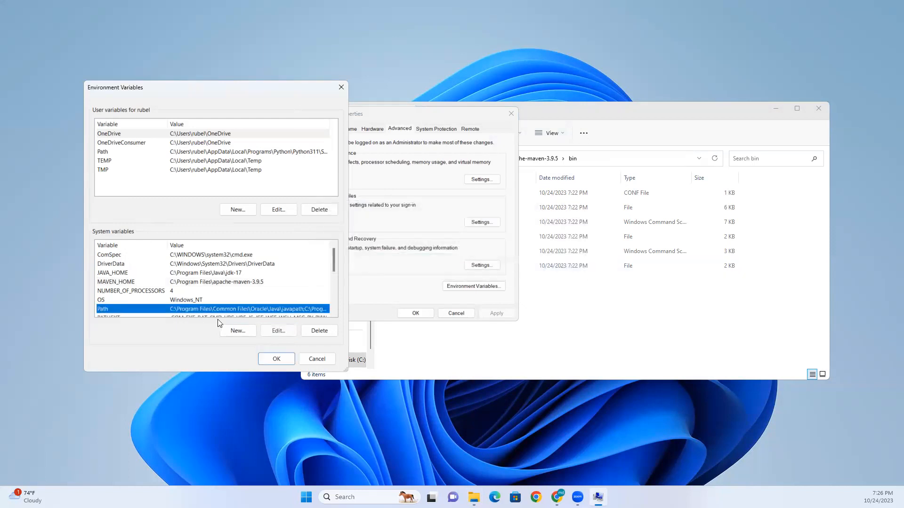
pyautogui.click(274, 332)
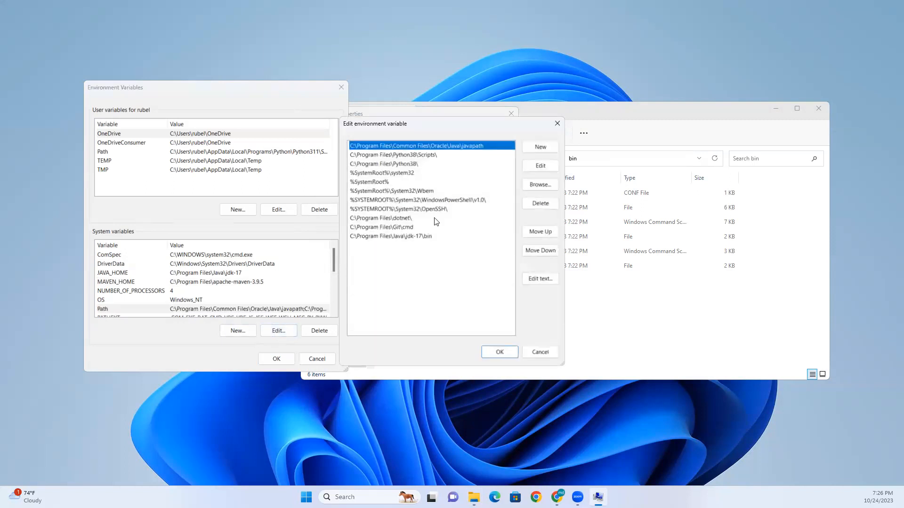
pyautogui.click(540, 148)
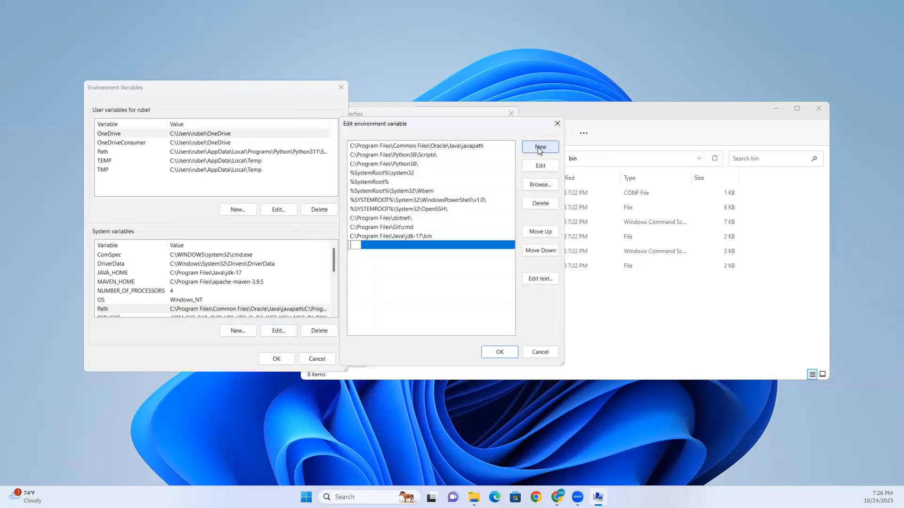
pyautogui.hotkey('ctrl', 'v')
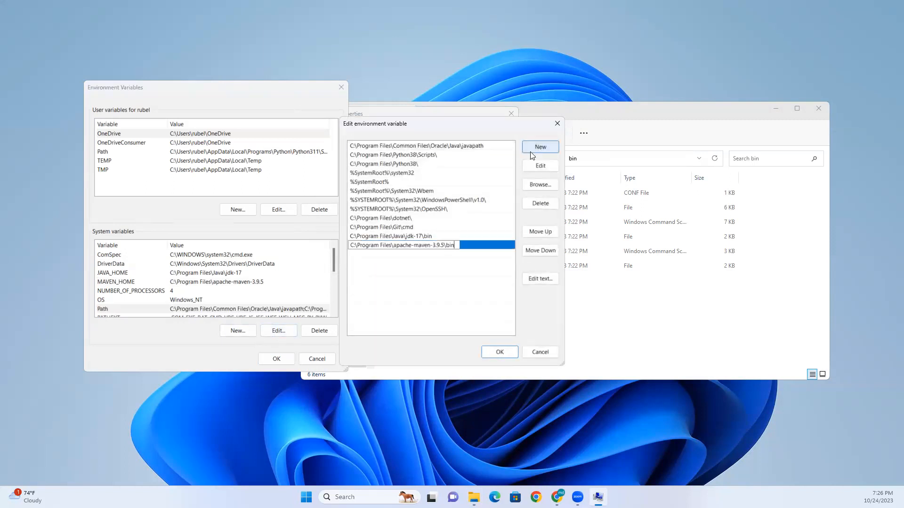
pyautogui.click(500, 353)
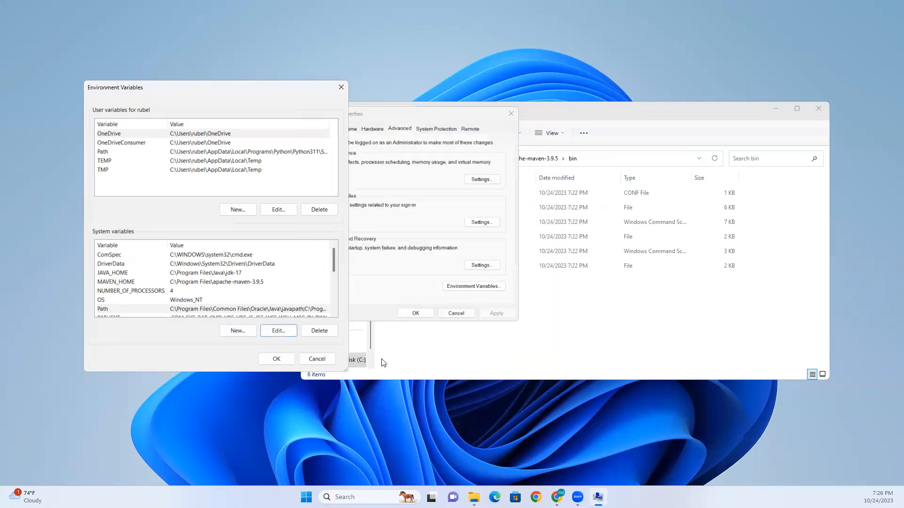
# Accept the changes in Environment Variables and System Properties, and close the bin folder window
pyautogui.click(277, 359)
pyautogui.click(413, 313)
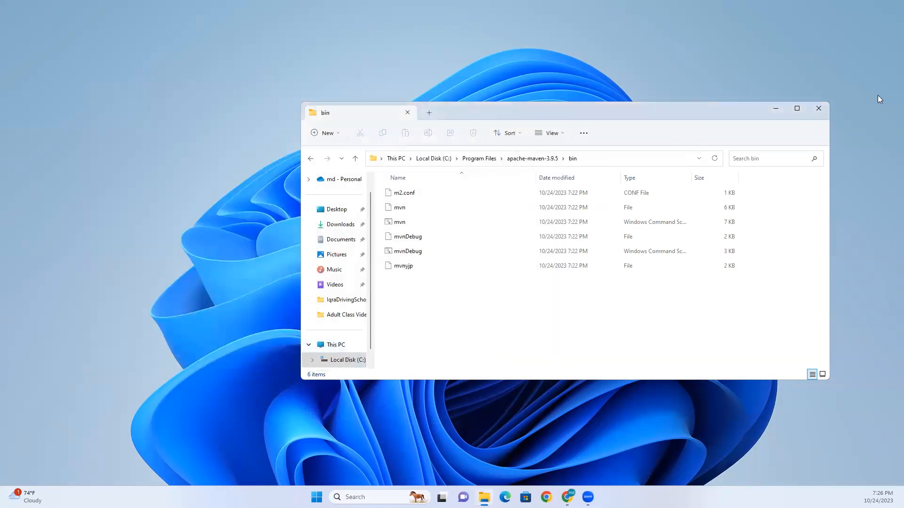
pyautogui.click(822, 110)
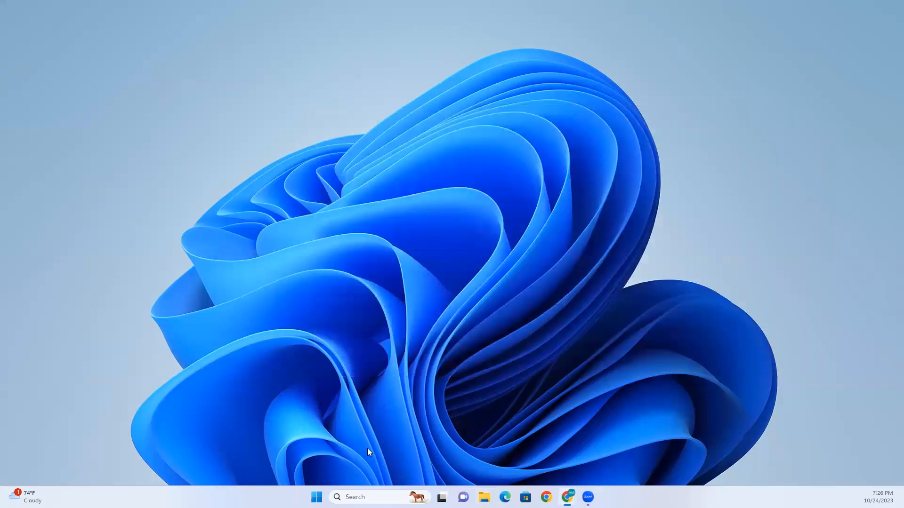
# Open Git Bash, check the Maven installation with mvn -version and highlight the Java version in the output
pyautogui.click(358, 498)
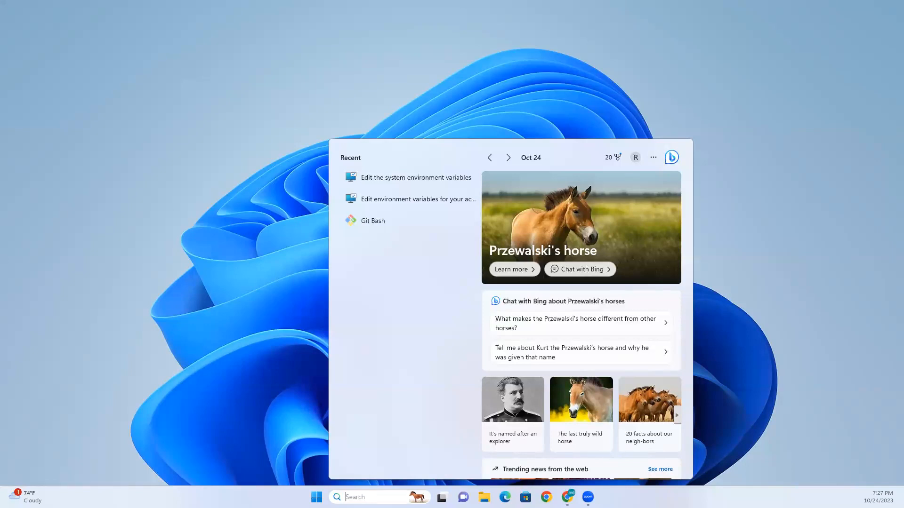
pyautogui.write('git')
pyautogui.press('Return')
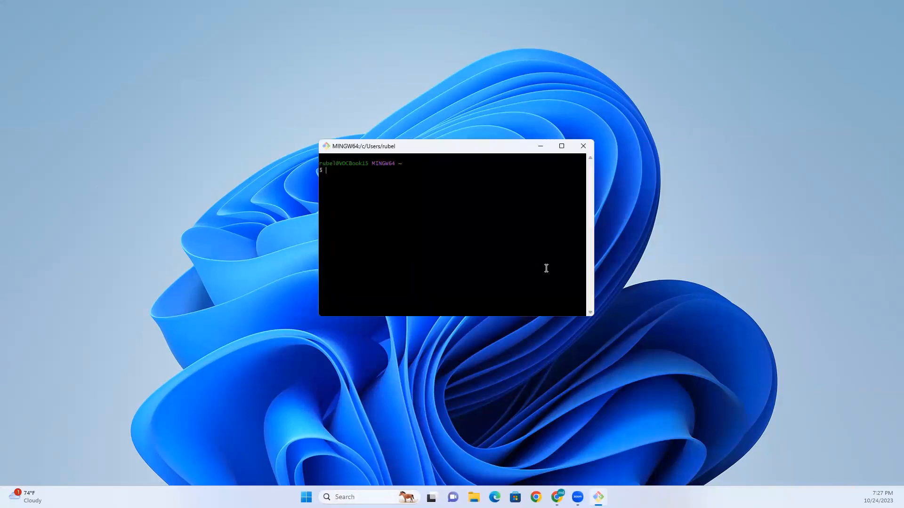
pyautogui.write('mvn -version')
pyautogui.press('Return')
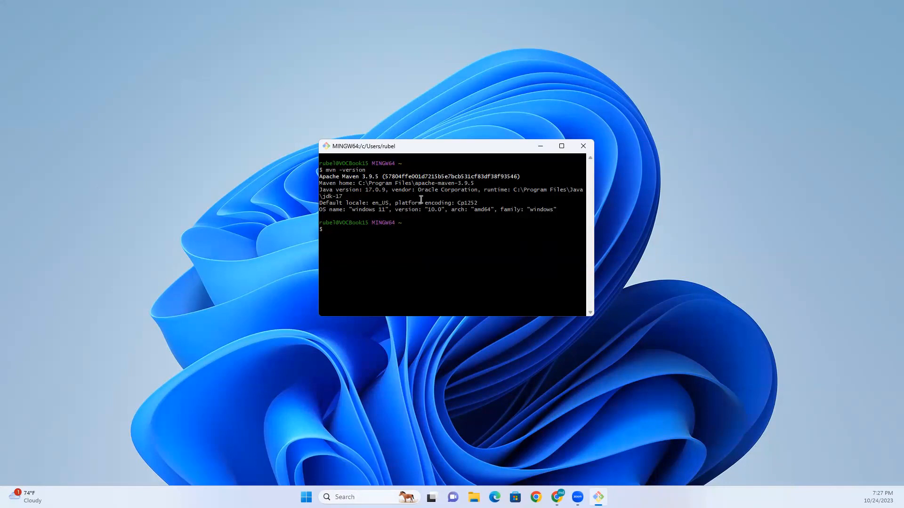
pyautogui.moveTo(388, 190); pyautogui.dragTo(332, 190)
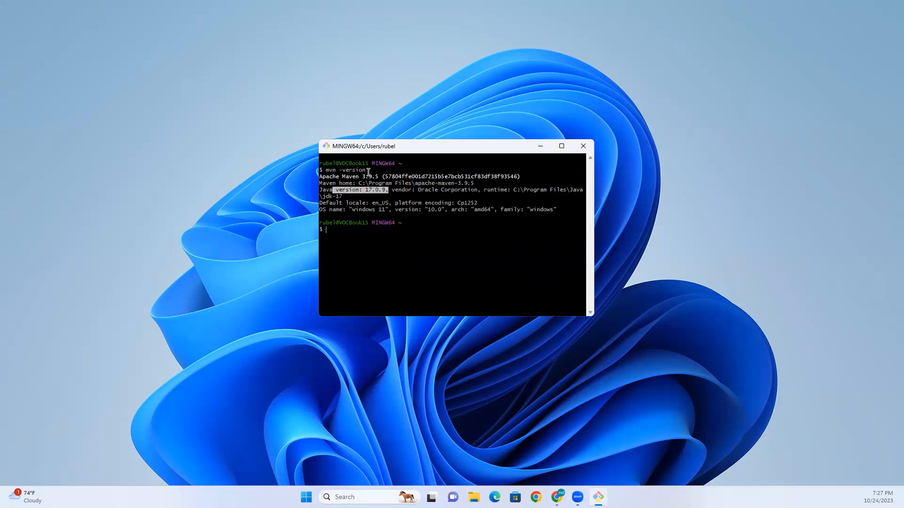